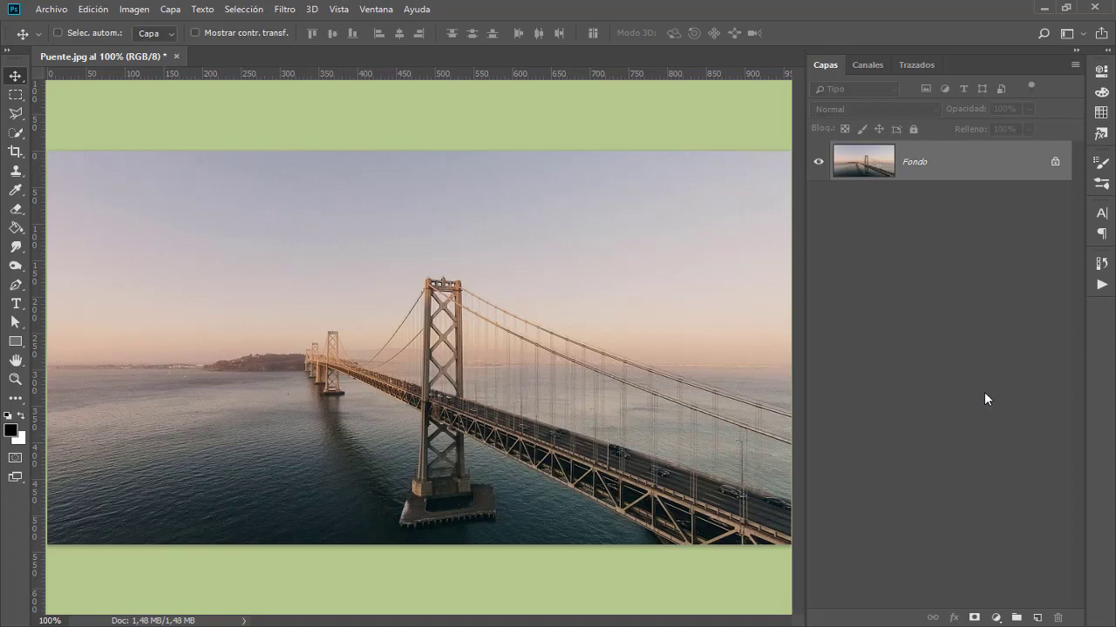
Open the Acciones panel from the Ventana menu, dismissing its options list.
click(375, 10)
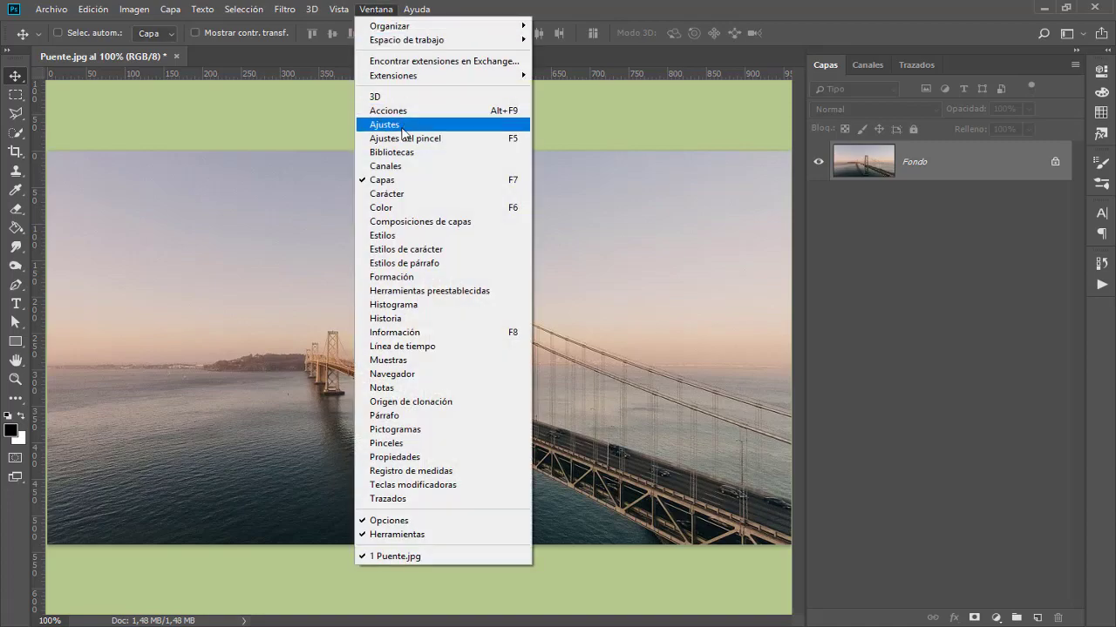
click(388, 111)
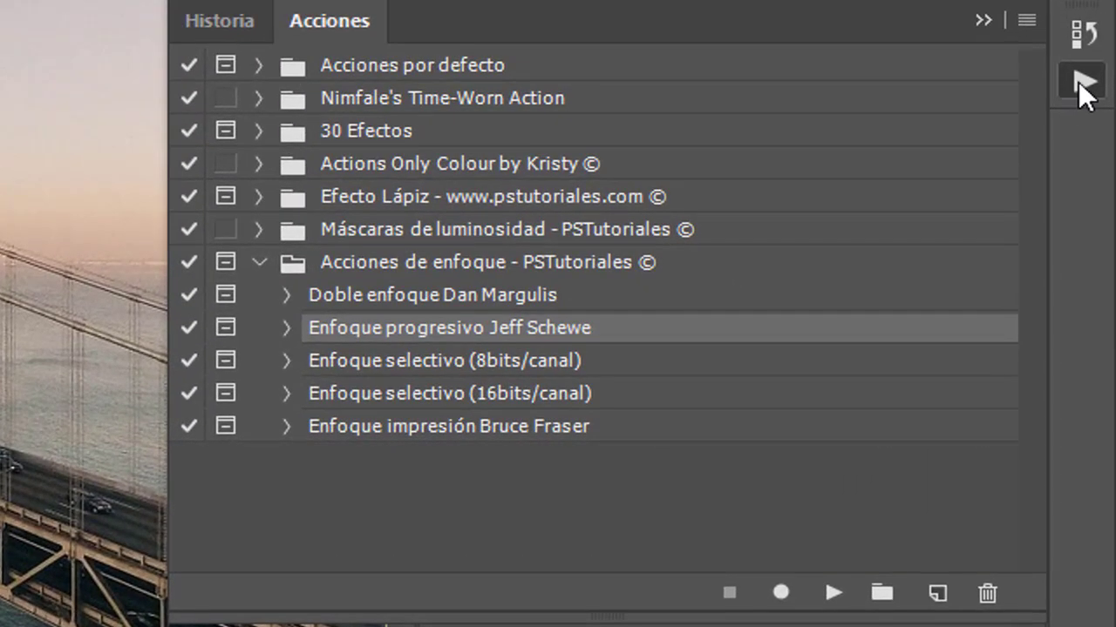
click(1028, 21)
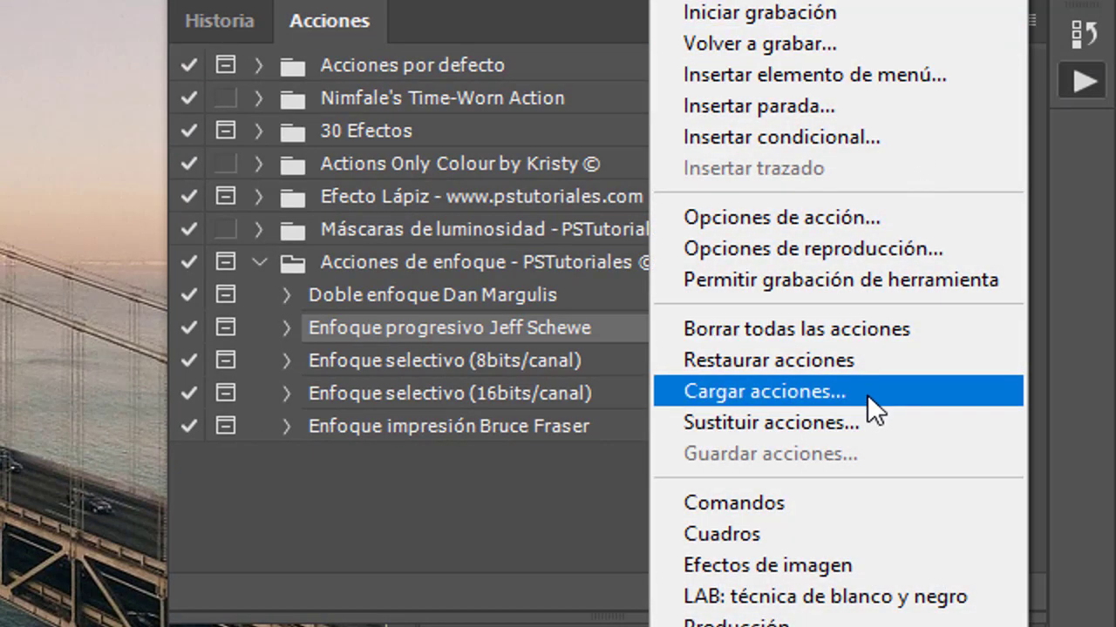
click(580, 503)
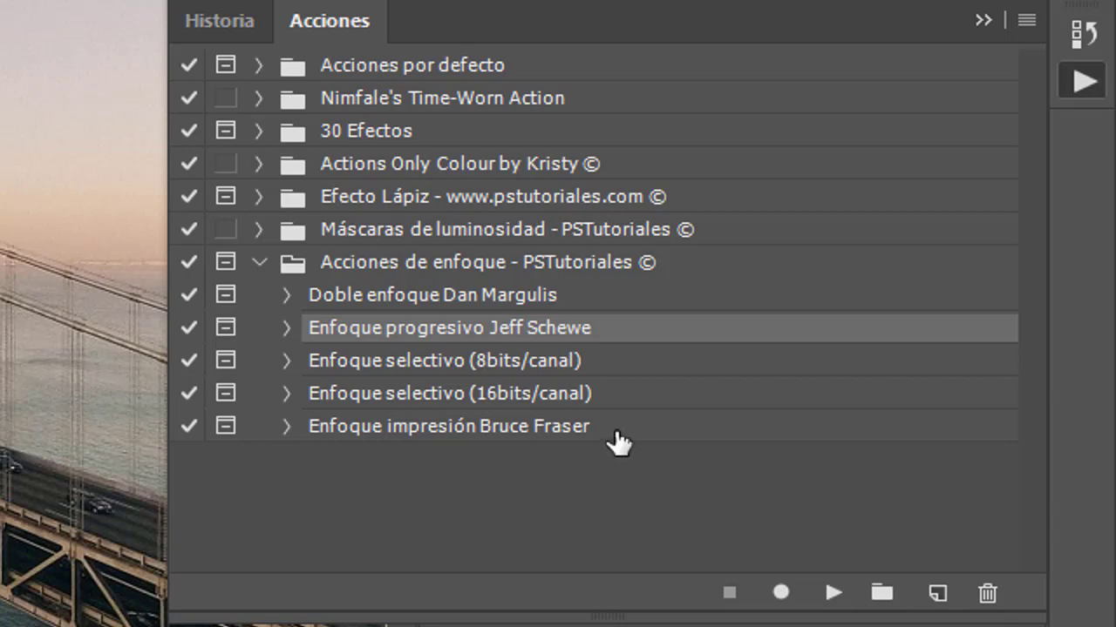
Expand 'Acciones de enfoque - PSTutoriales' and select the 'Enfoque selectivo (8bits/canal)' action.
click(482, 266)
click(259, 261)
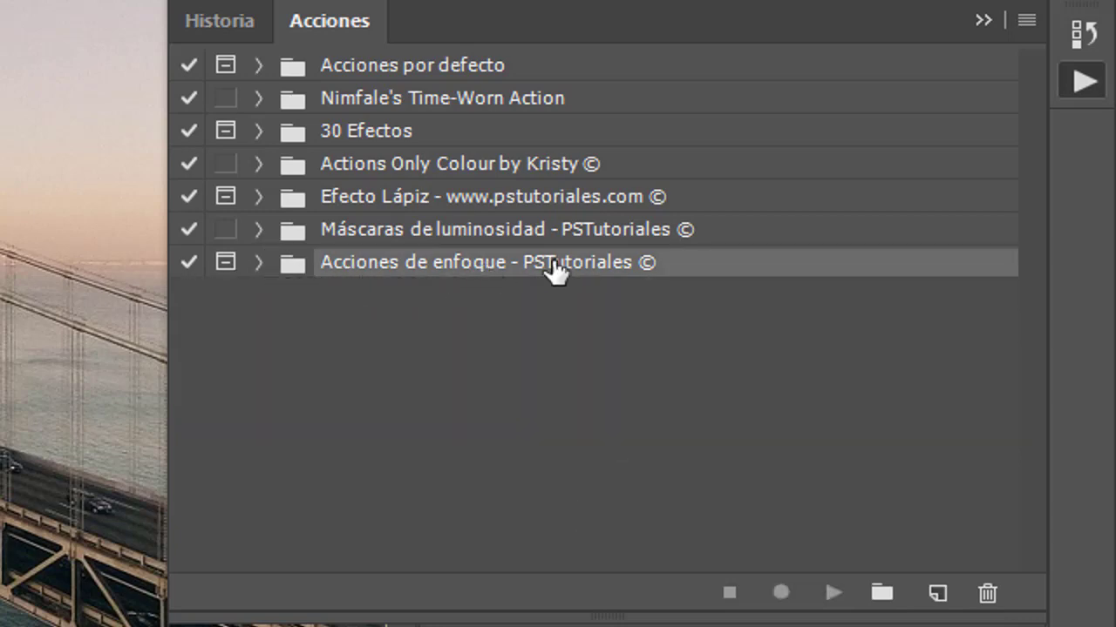
click(259, 262)
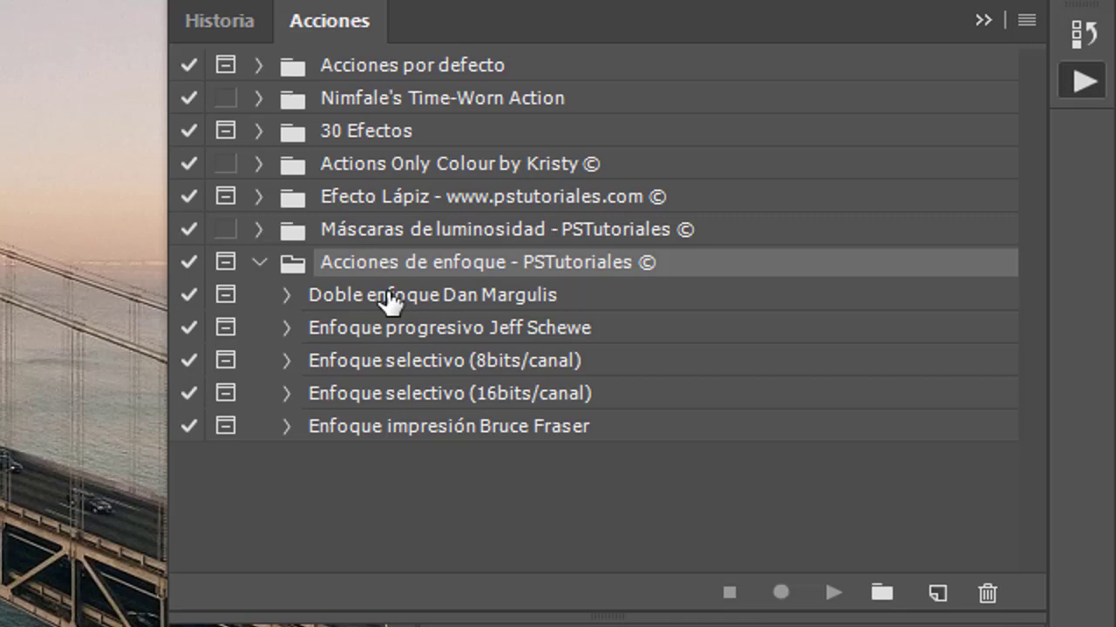
click(531, 296)
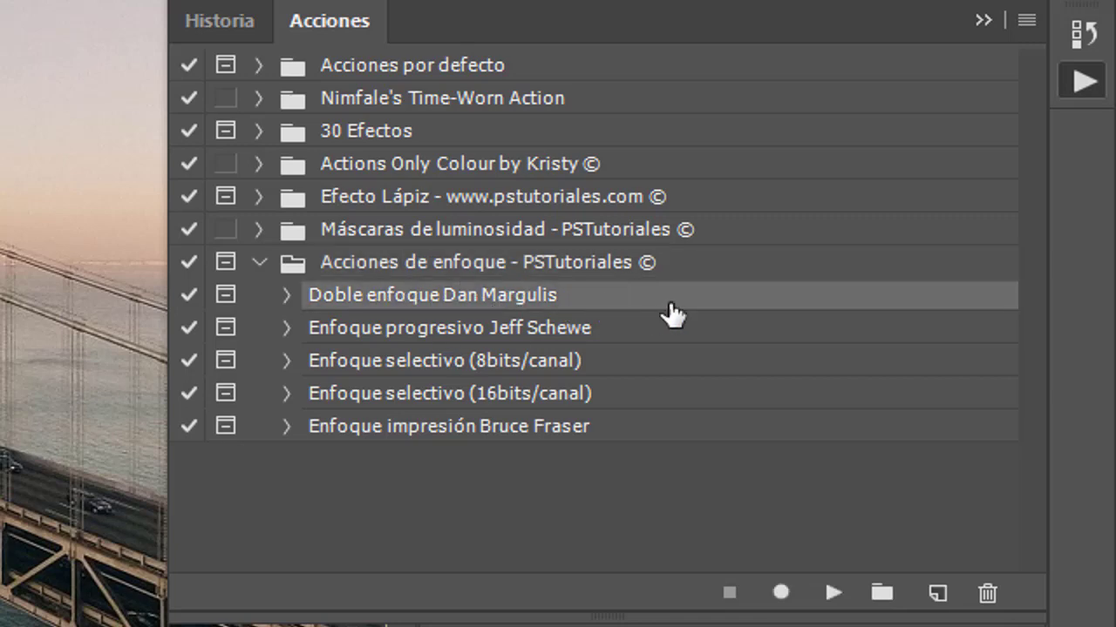
click(541, 336)
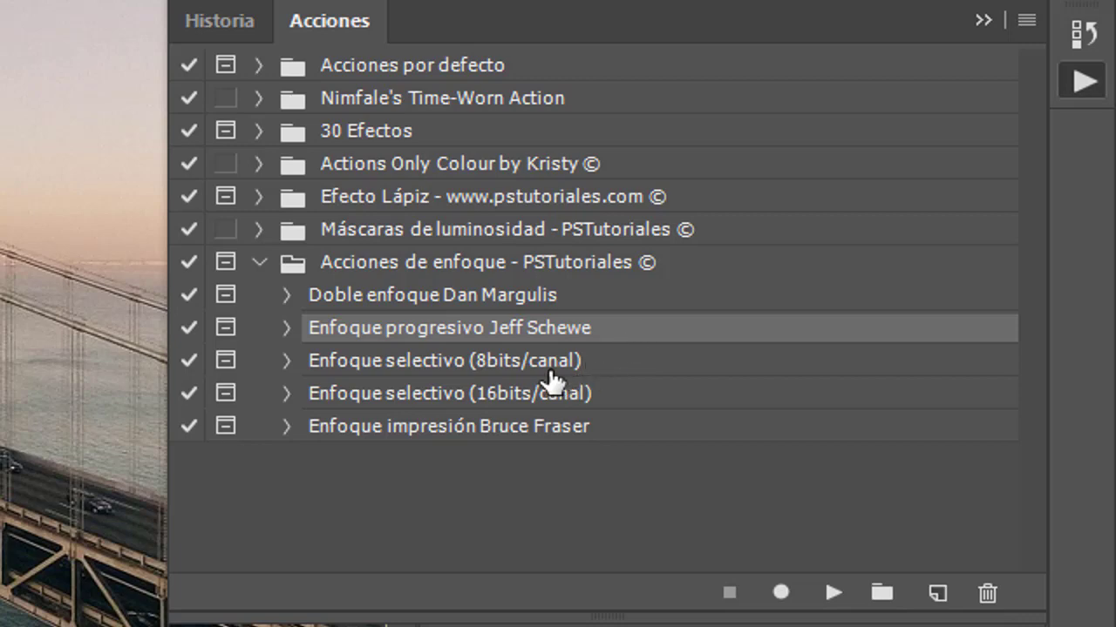
click(564, 431)
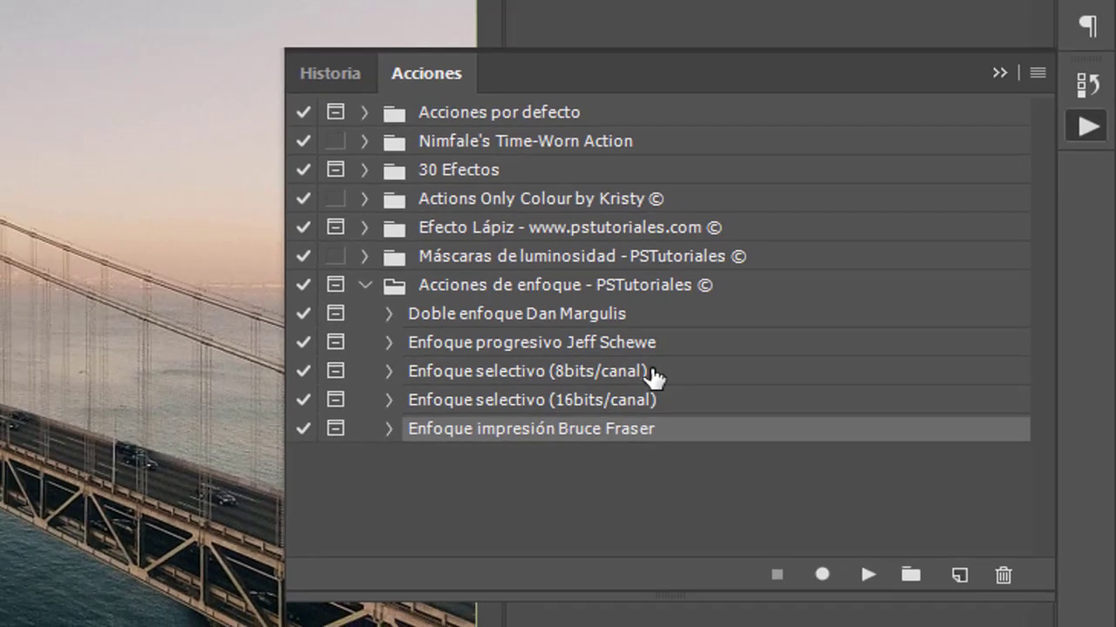
click(910, 409)
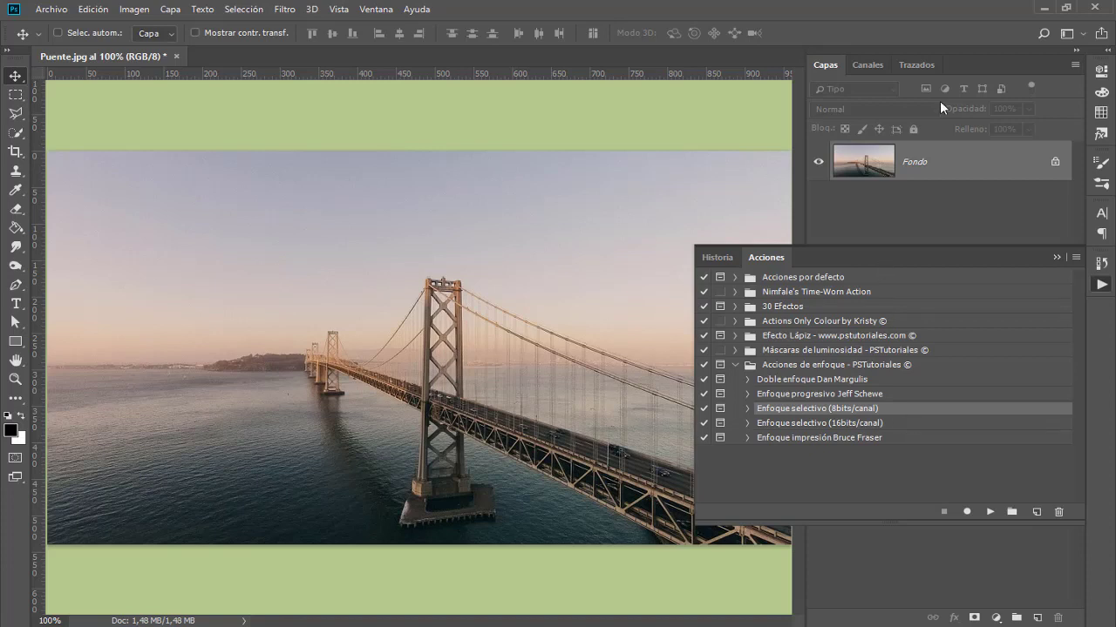
Run 'Enfoque selectivo (8bits/canal)' past its messages, then toggle the Enfoque group to compare.
click(990, 511)
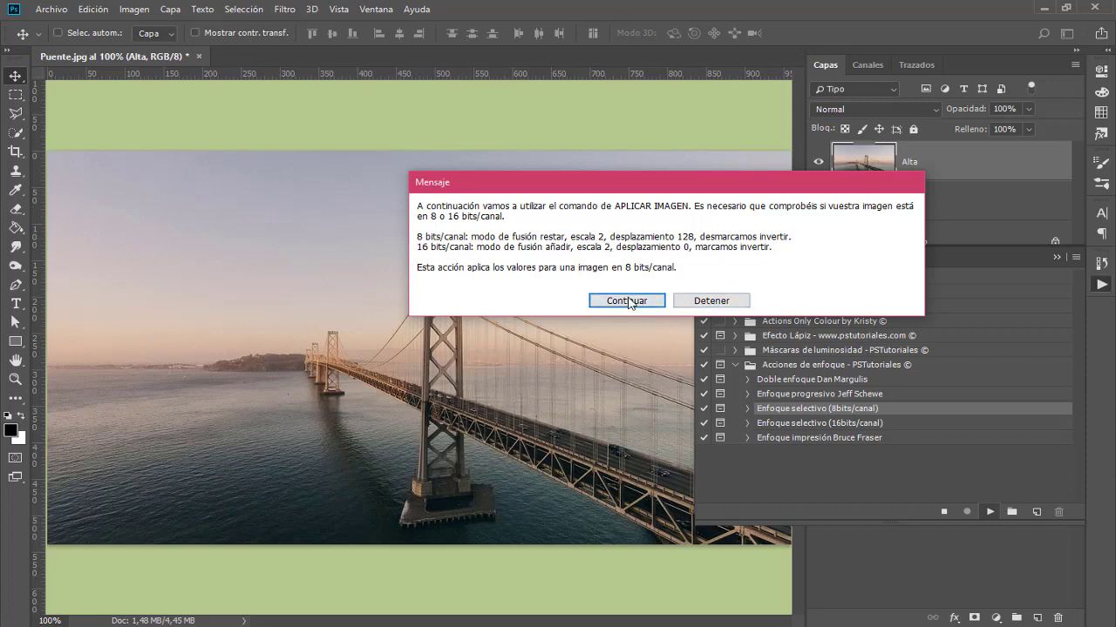
click(636, 304)
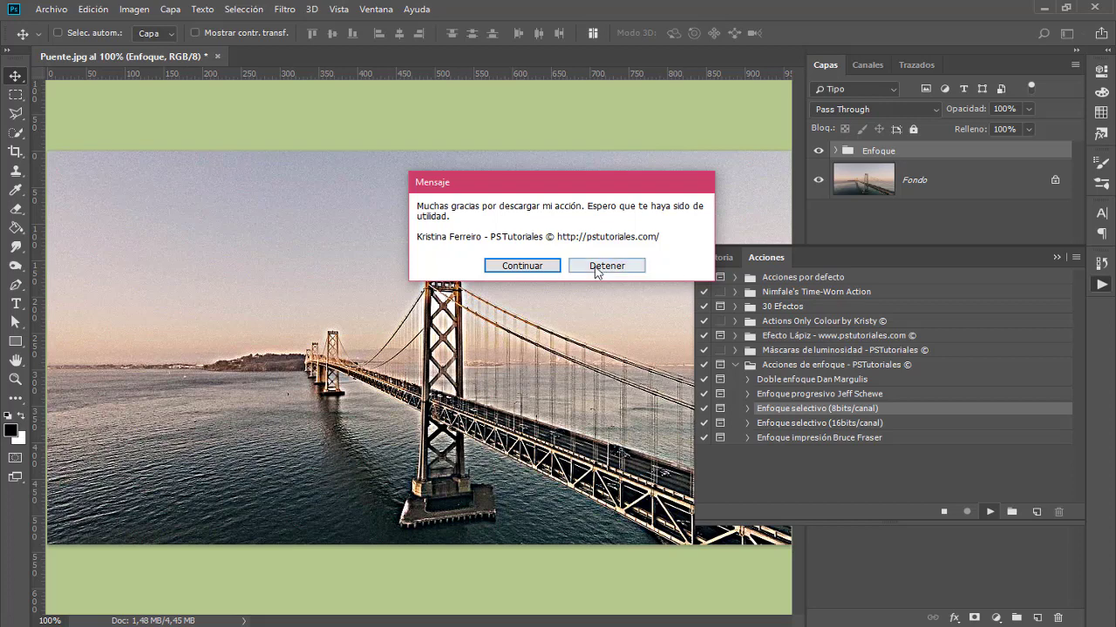
click(522, 266)
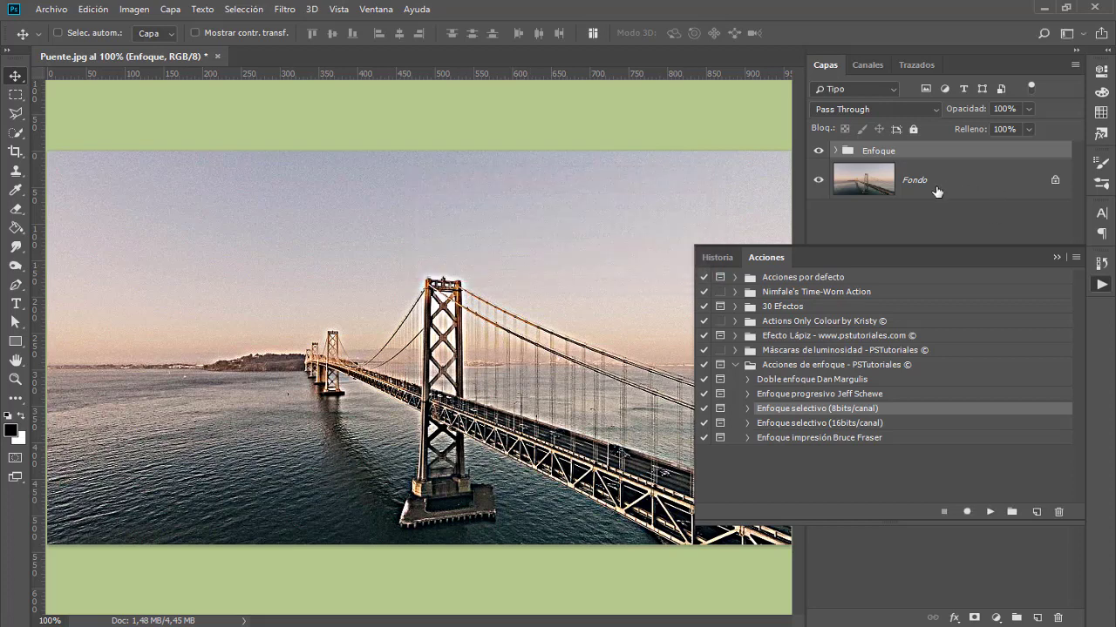
click(818, 151)
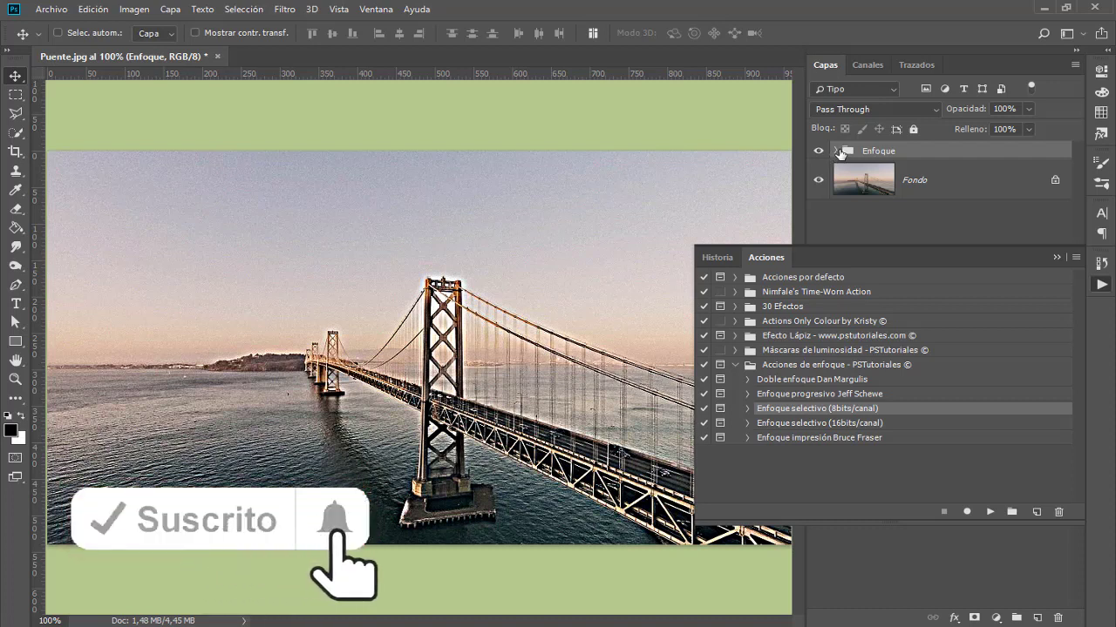
Set the Enfoque group's Brillo/contraste 1 contrast to 44 and add a white layer mask to the group.
click(837, 151)
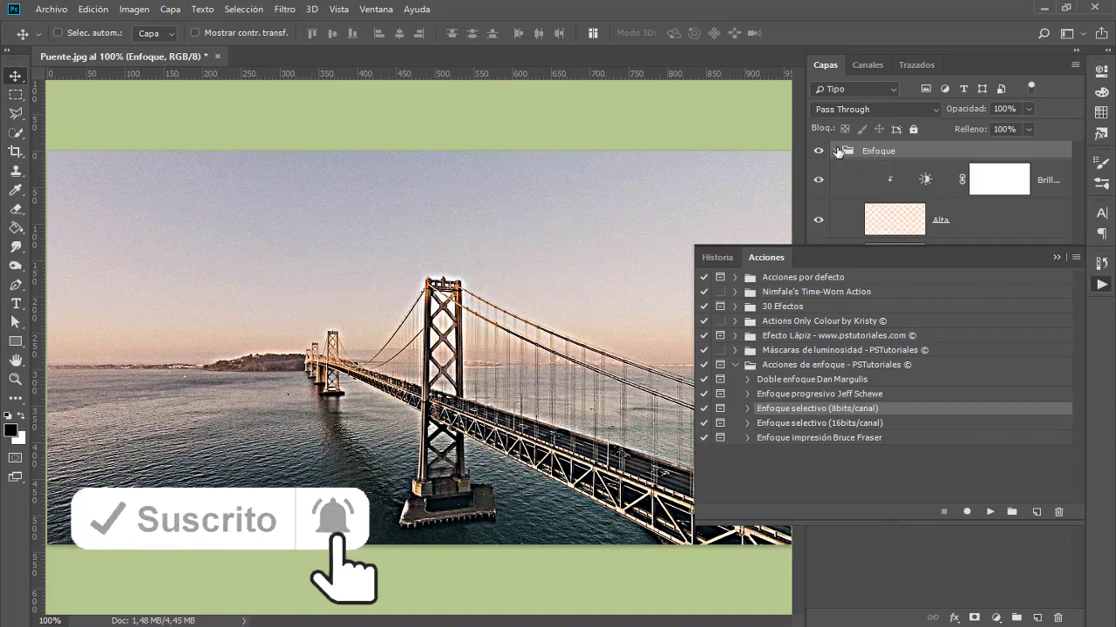
click(1101, 286)
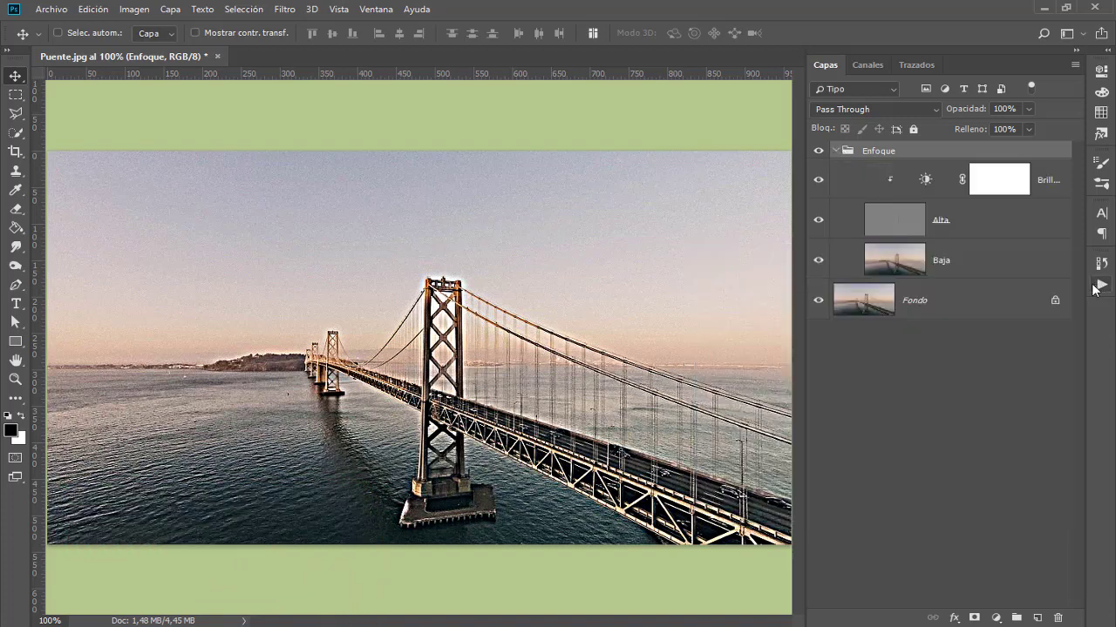
double_click(927, 181)
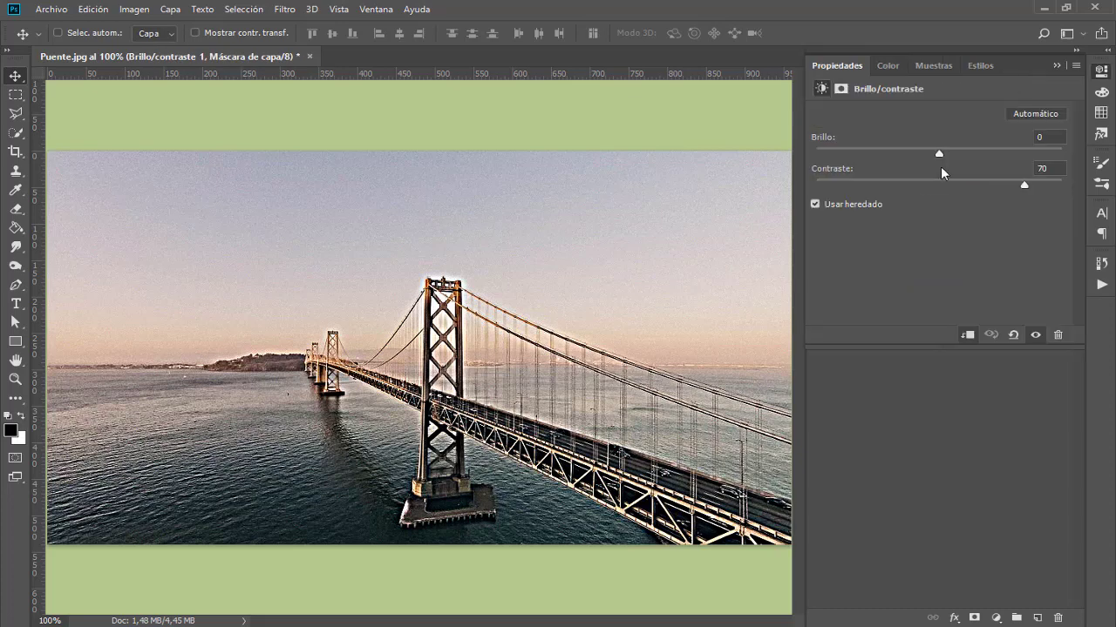
drag(1024, 181, 992, 186)
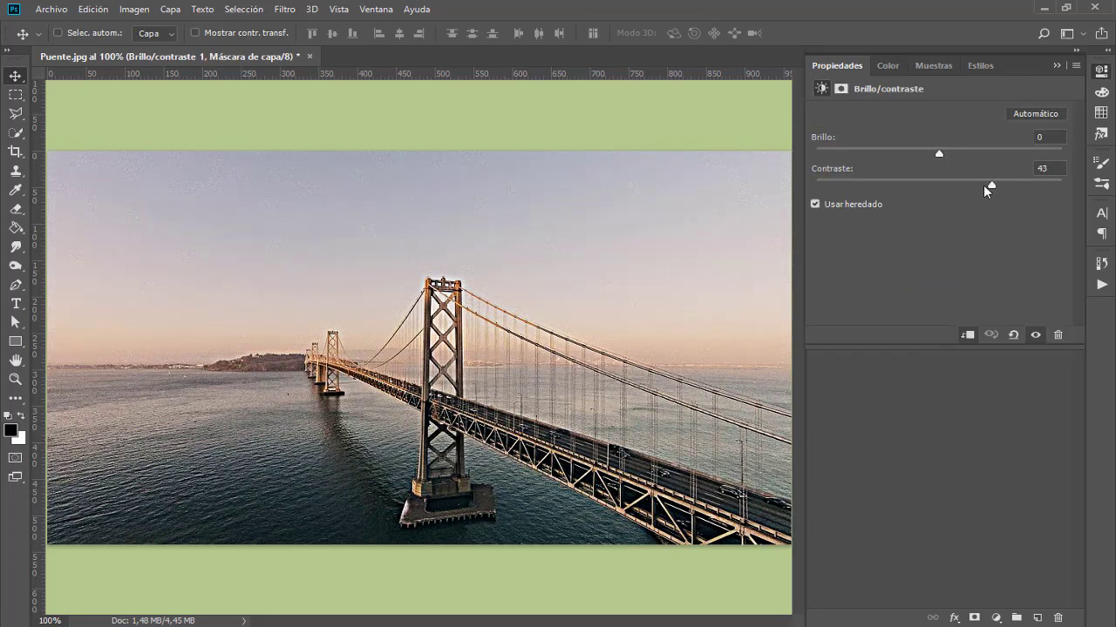
click(1104, 77)
click(837, 152)
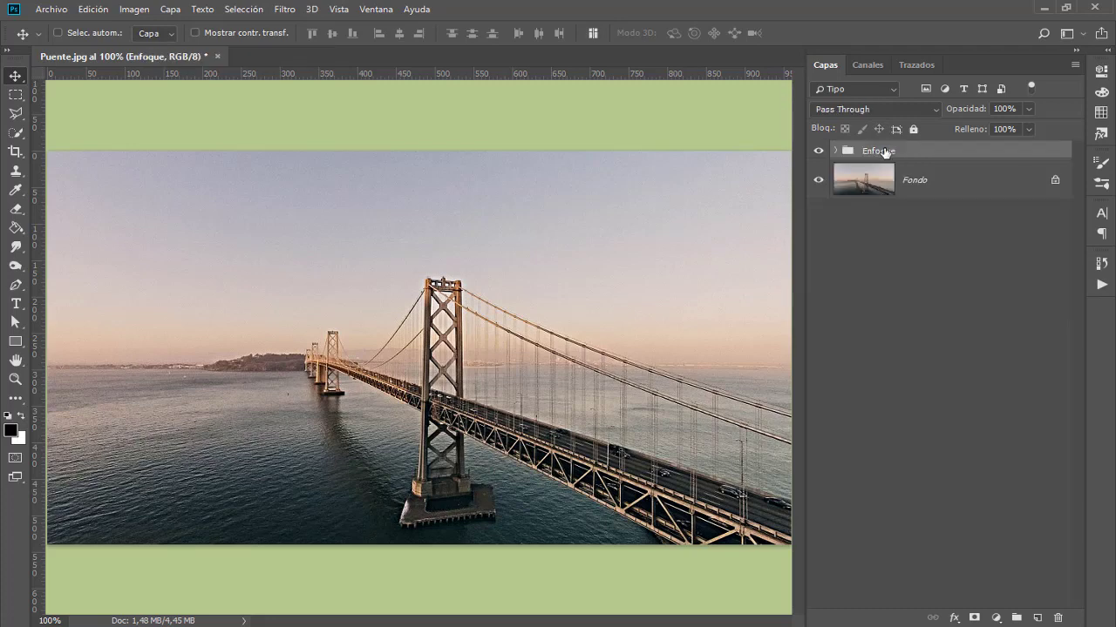
click(973, 617)
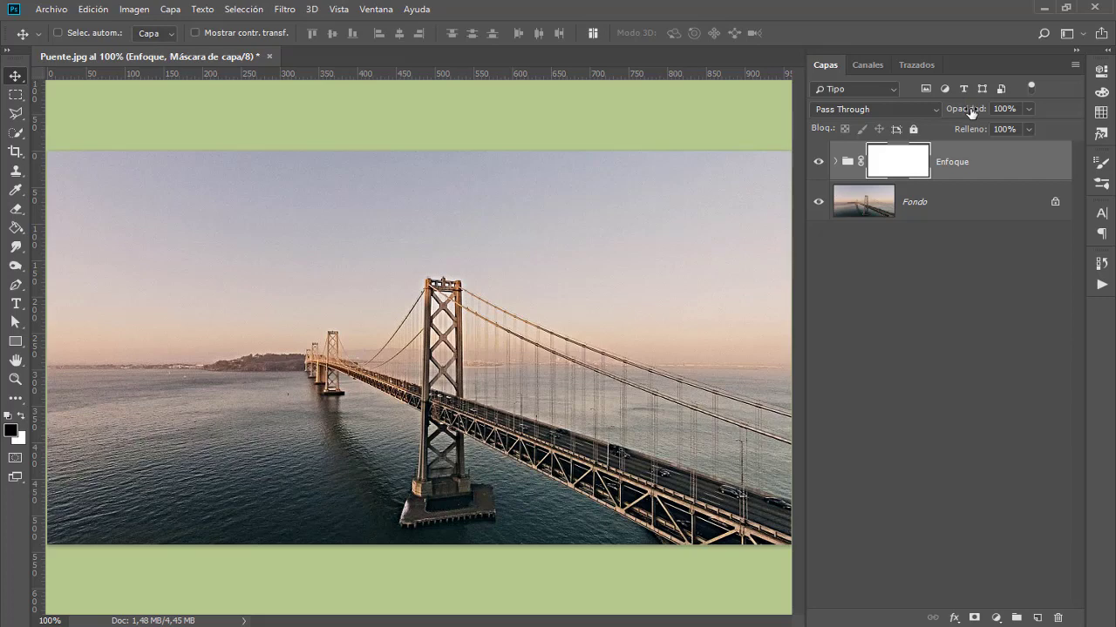
Delete the Enfoque group, run 'Enfoque progresivo Jeff Schewe', and toggle the new Enfoque layer to compare.
key(Delete)
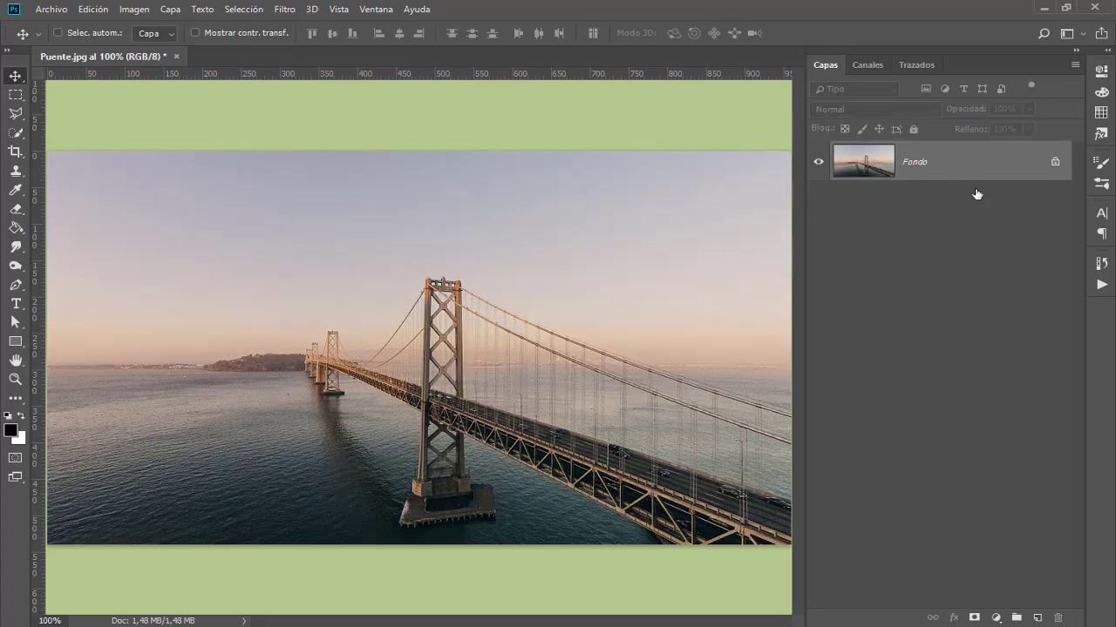
click(1102, 285)
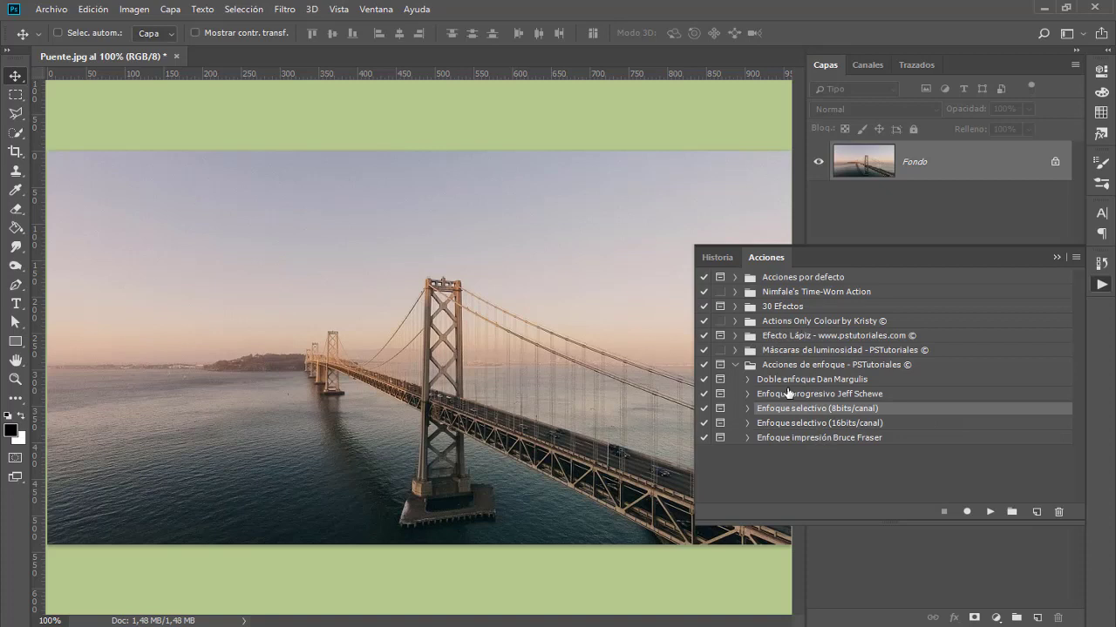
click(837, 395)
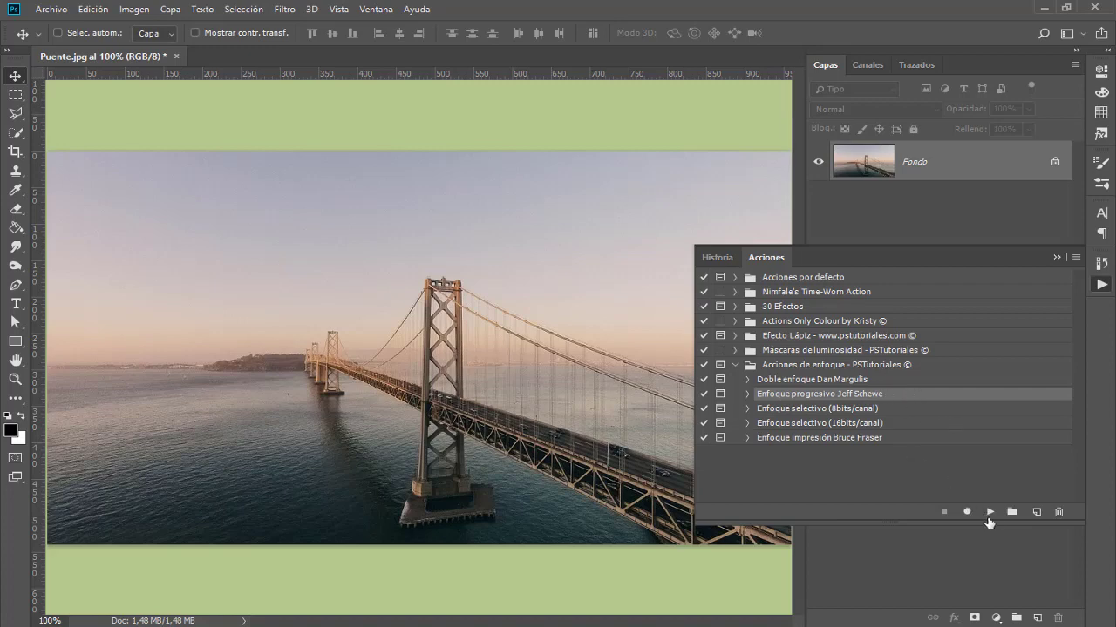
click(990, 511)
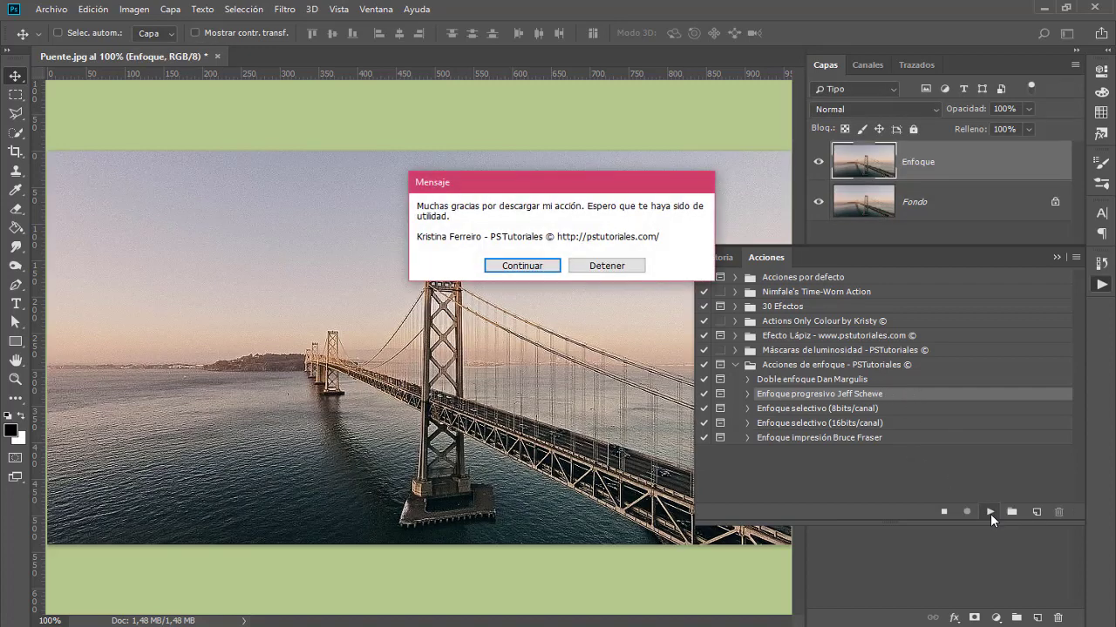
click(556, 265)
click(1102, 285)
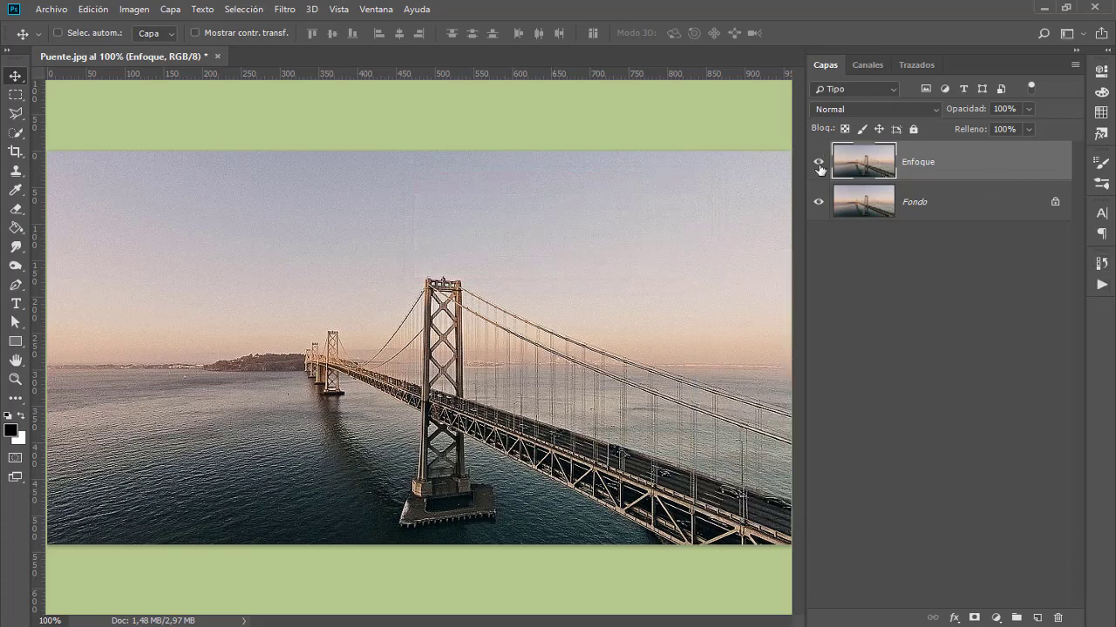
click(818, 162)
Set the Enfoque layer's opacity to 82%, then browse the Filtro menu without applying a filter.
drag(969, 110, 958, 114)
key(Return)
click(287, 11)
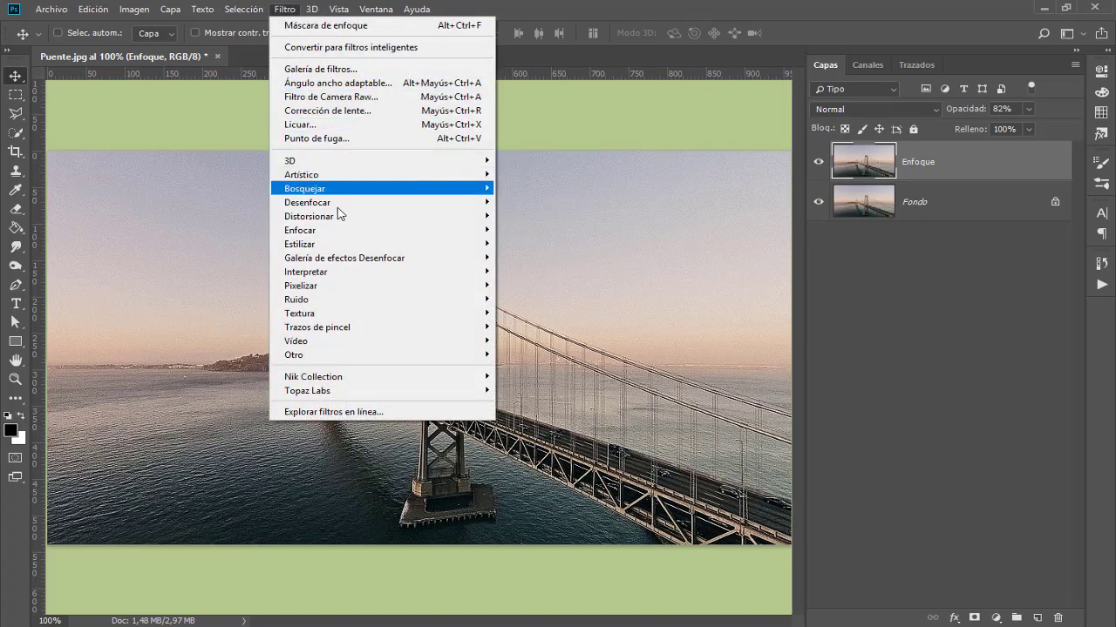
mouse_move(380, 355)
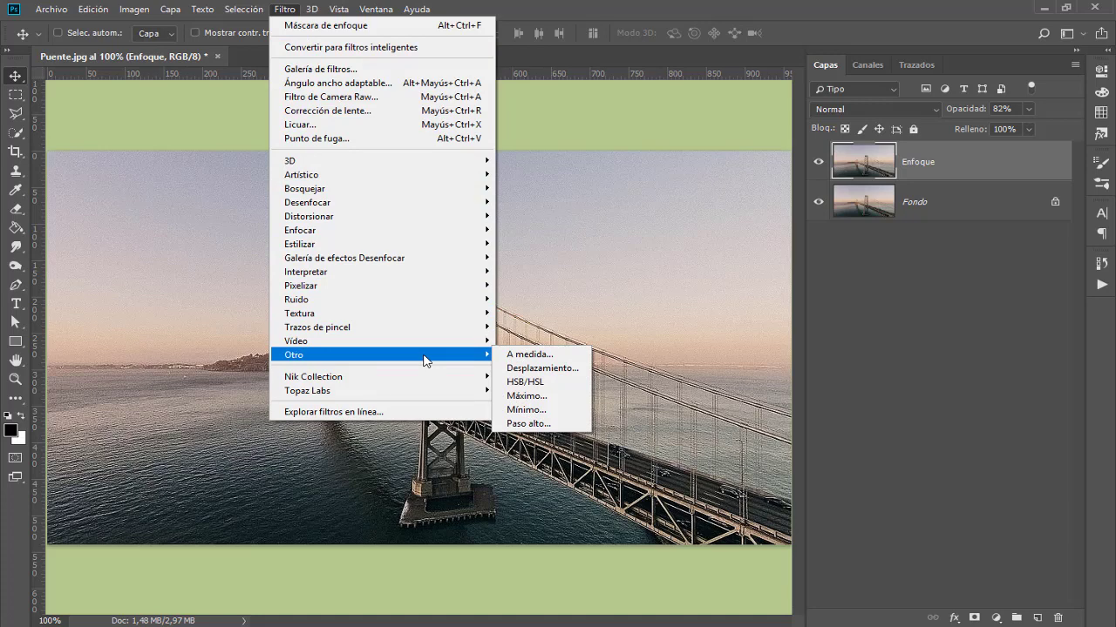
click(894, 376)
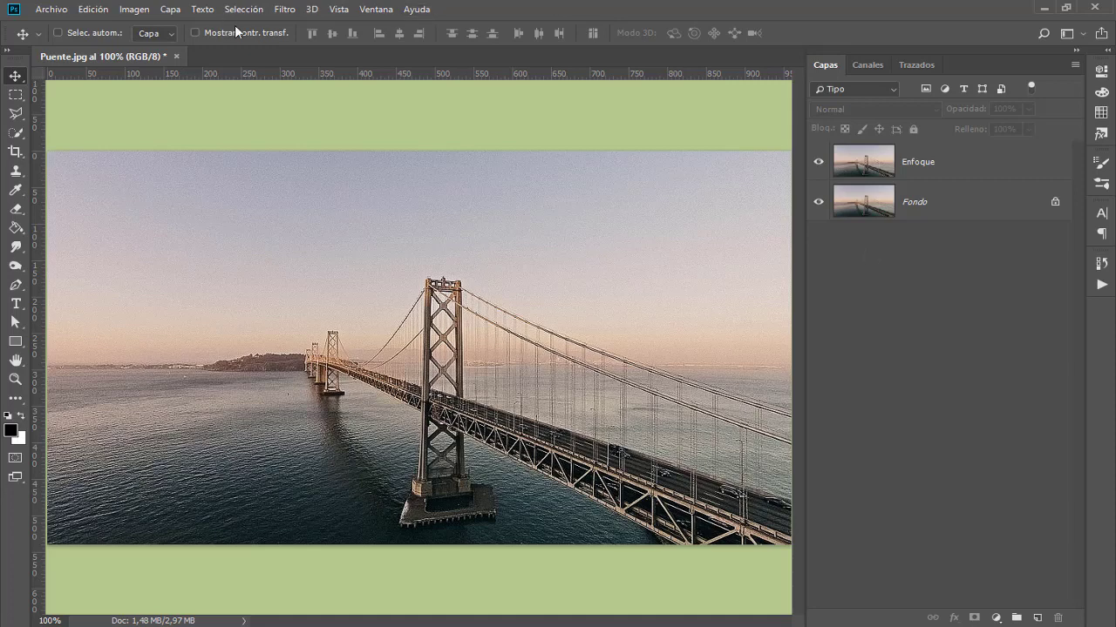
click(282, 11)
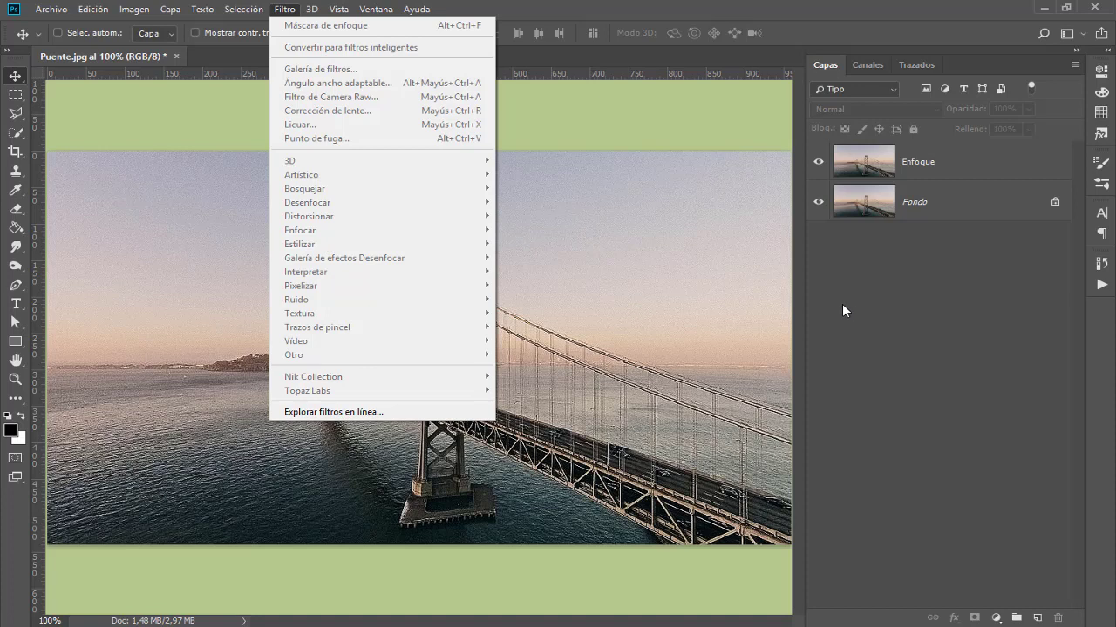
Check the Plugins page of Preferencias (Ctrl+K), then return to the Filtro menu.
click(862, 324)
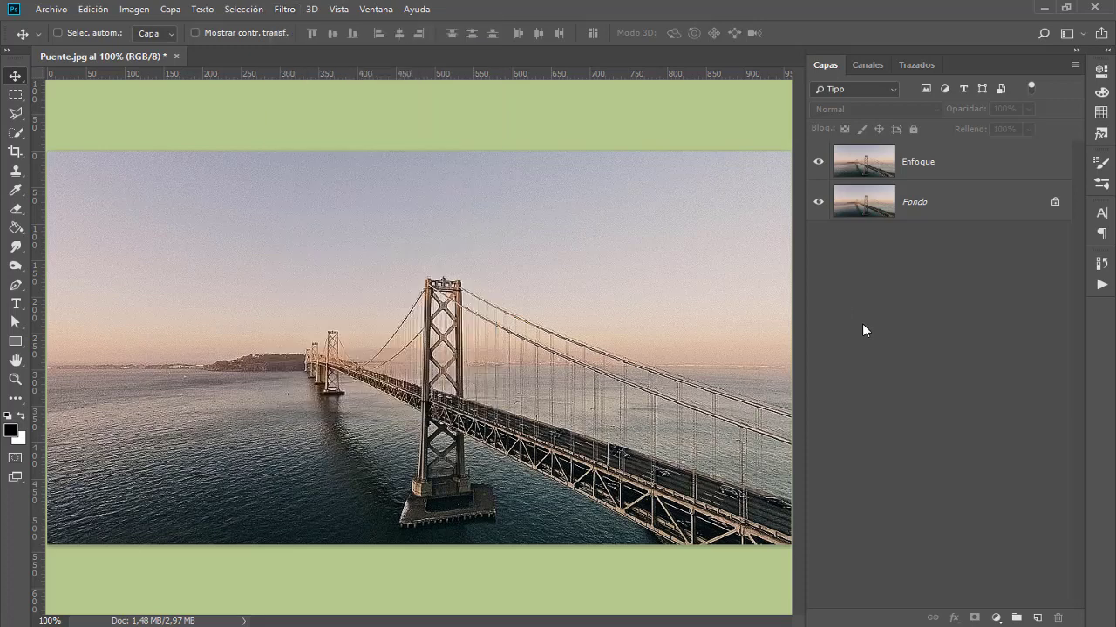
key(ctrl)
key(ctrl+k)
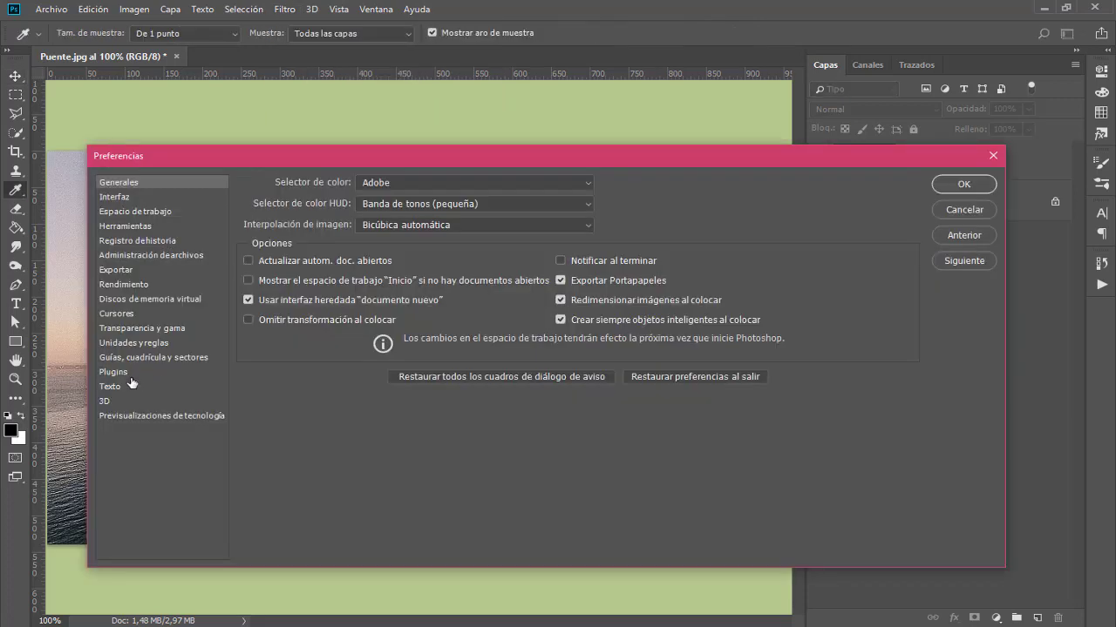
click(111, 373)
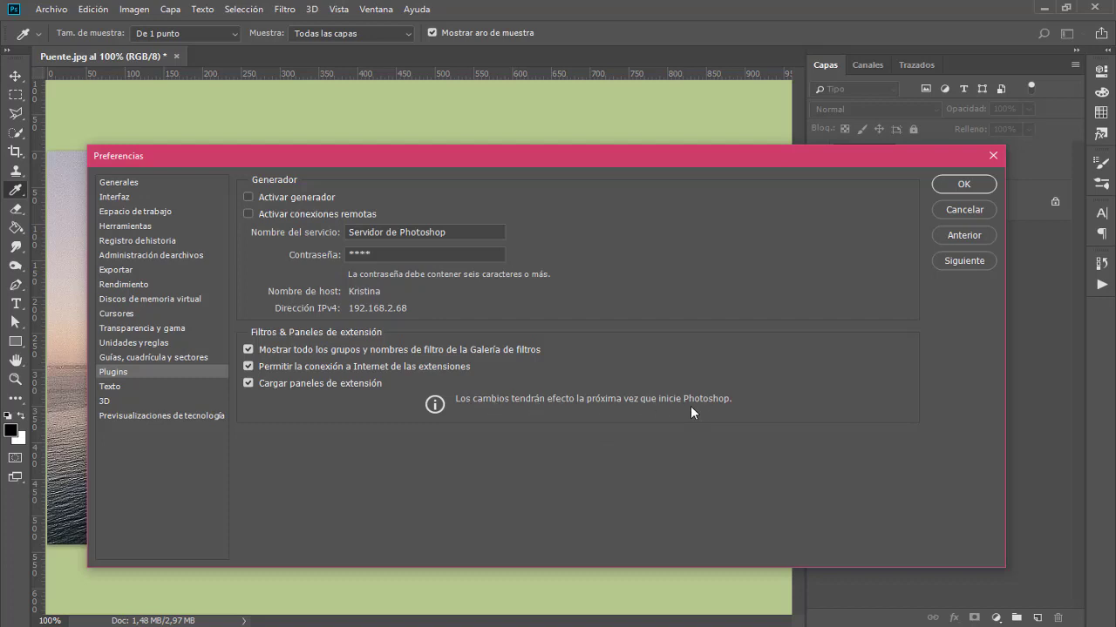
click(963, 186)
click(284, 10)
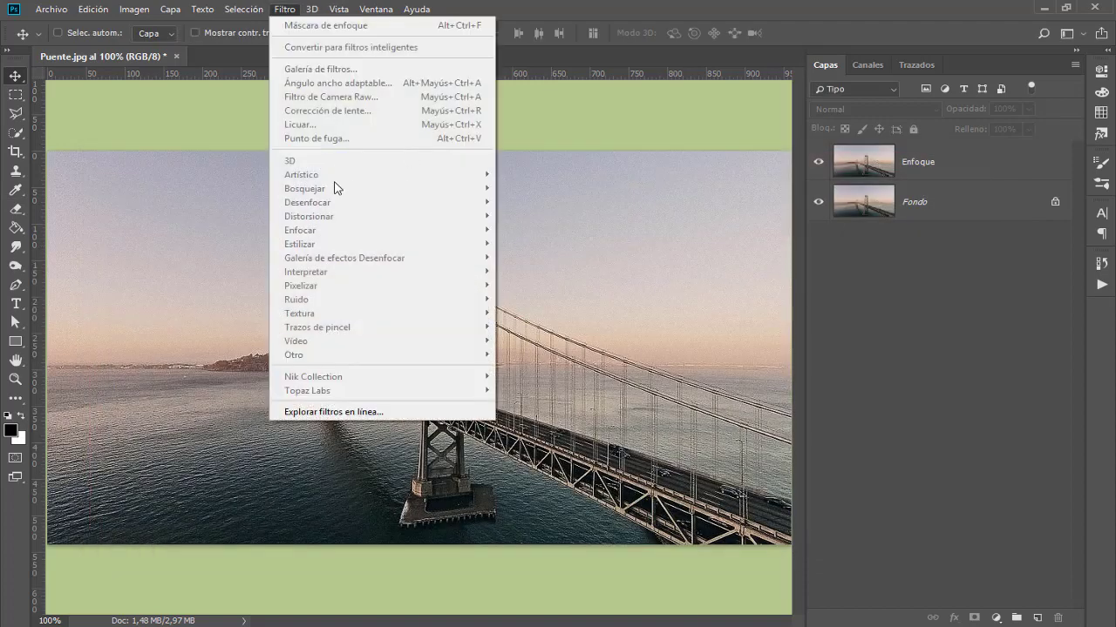
Dismiss the Filtro menu without applying any filter.
click(963, 279)
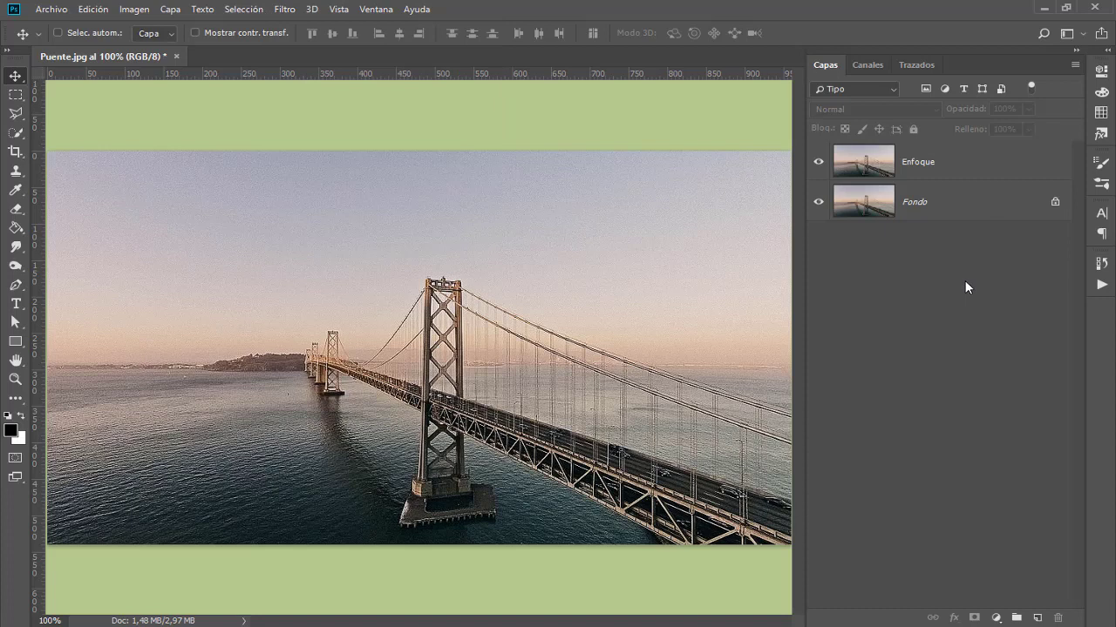